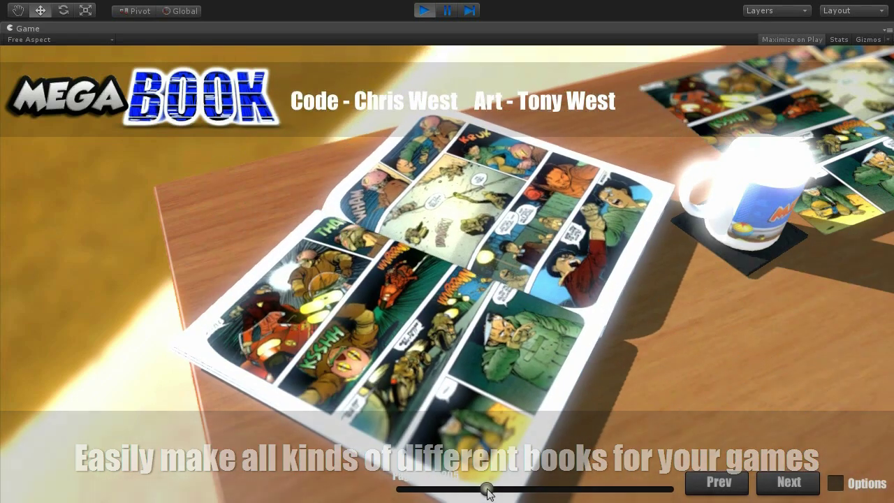
Leaf back and forth through the blue MEGA book's pages in Game view, settling on page 3
{"action": "left_click_drag", "start_coordinate": [486, 491], "coordinate": [395, 487]}
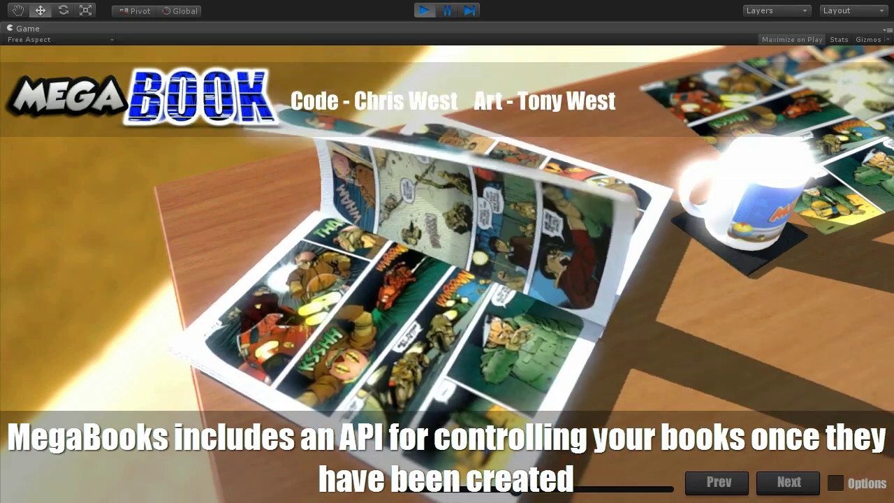
{"action": "left_click_drag", "start_coordinate": [504, 489], "coordinate": [517, 484]}
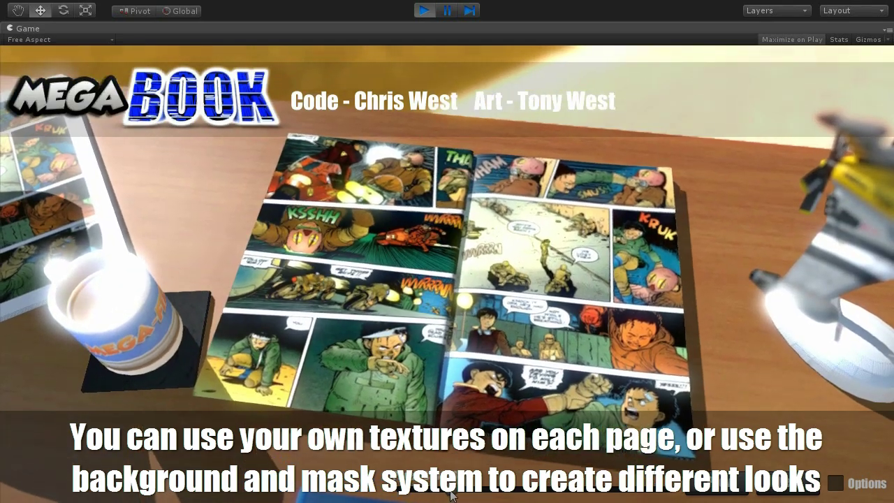
{"action": "left_click_drag", "start_coordinate": [450, 495], "coordinate": [524, 496]}
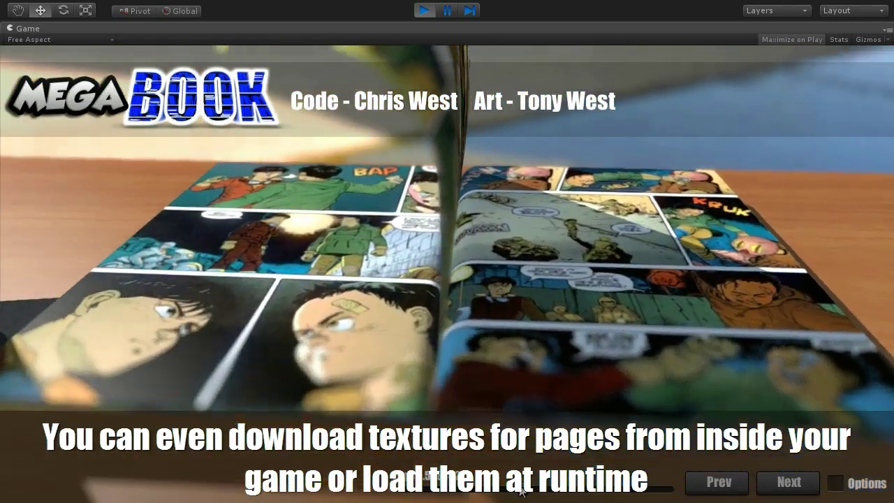
{"action": "left_click", "coordinate": [547, 495]}
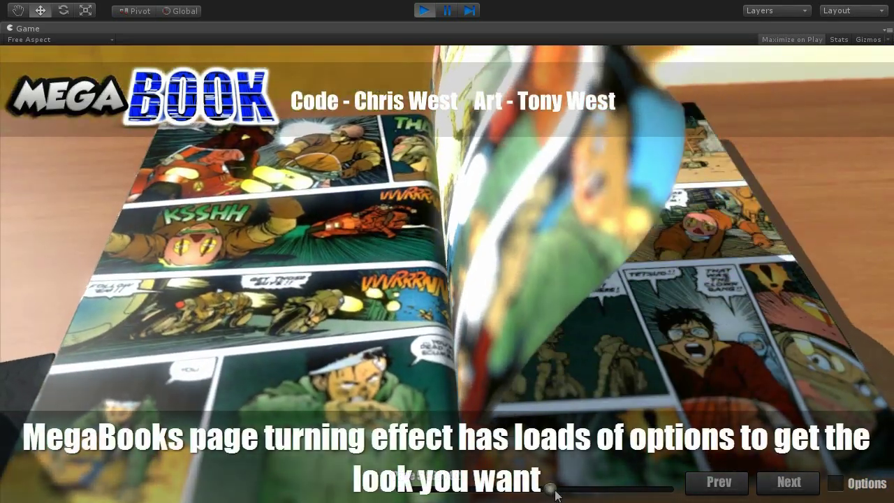
{"action": "left_click_drag", "start_coordinate": [556, 494], "coordinate": [572, 489]}
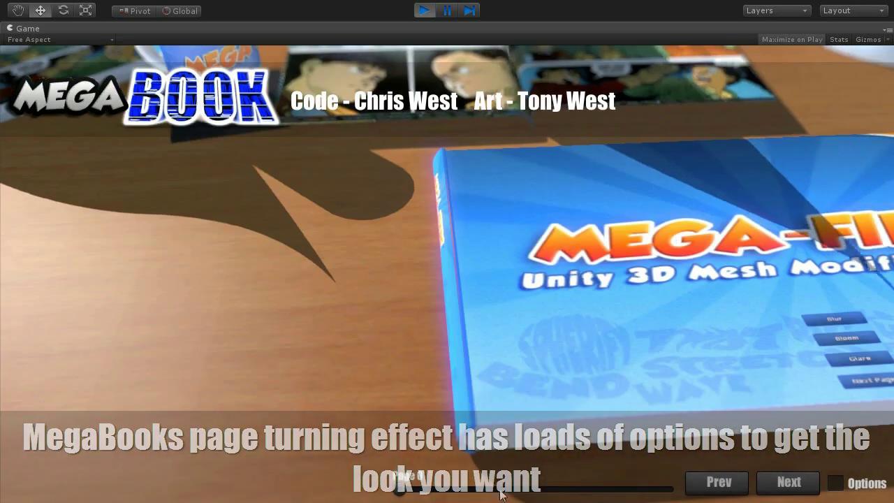
{"action": "left_click_drag", "start_coordinate": [399, 488], "coordinate": [473, 488]}
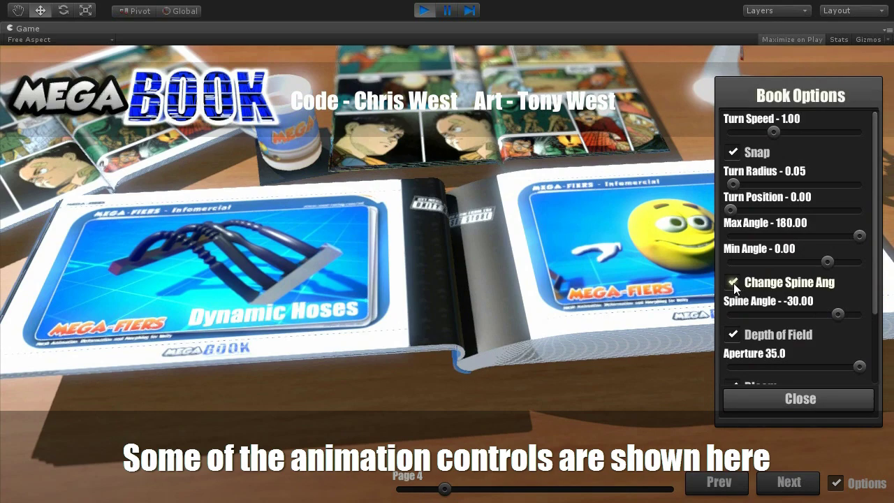
Untick Change Spine Ang, raise the turn radius to 0.73 and set Spine Angle to -6.65
{"action": "mouse_move", "coordinate": [837, 313]}
{"action": "left_mouse_down"}
{"action": "mouse_move", "coordinate": [758, 313]}
{"action": "mouse_move", "coordinate": [857, 322]}
{"action": "mouse_move", "coordinate": [814, 315]}
{"action": "left_mouse_up"}
{"action": "left_click", "coordinate": [732, 282]}
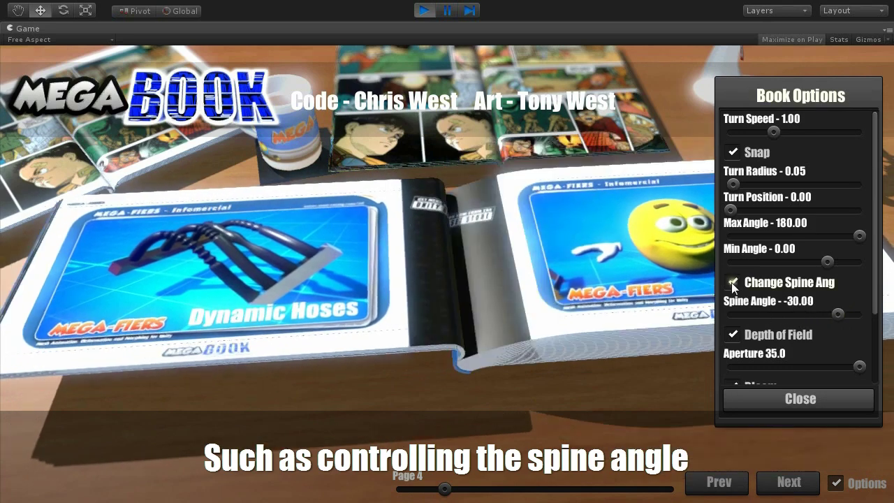
{"action": "mouse_move", "coordinate": [732, 183]}
{"action": "left_mouse_down"}
{"action": "mouse_move", "coordinate": [760, 184]}
{"action": "mouse_move", "coordinate": [738, 185]}
{"action": "mouse_move", "coordinate": [746, 210]}
{"action": "mouse_move", "coordinate": [728, 213]}
{"action": "left_mouse_up"}
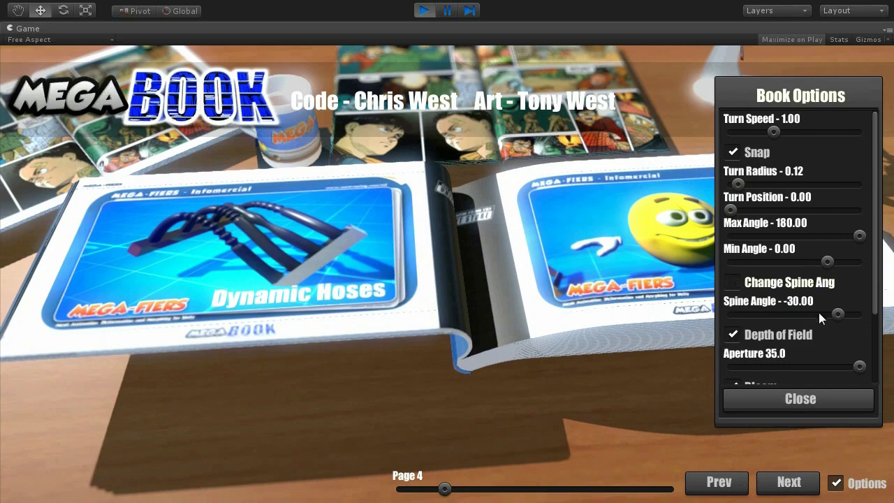
{"action": "left_click_drag", "start_coordinate": [837, 313], "coordinate": [854, 312]}
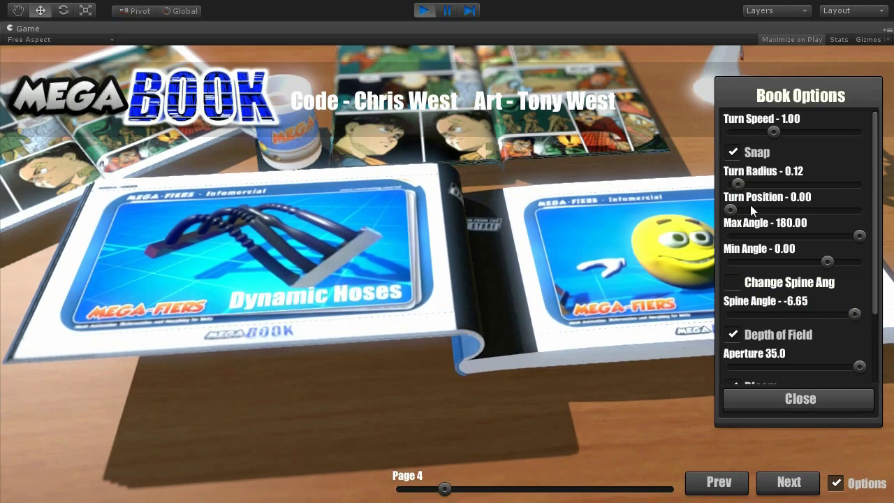
Preview a turn with Turn Position, then flip to page 18 and back to page 0
{"action": "mouse_move", "coordinate": [732, 208]}
{"action": "left_mouse_down"}
{"action": "mouse_move", "coordinate": [757, 183]}
{"action": "mouse_move", "coordinate": [791, 195]}
{"action": "mouse_move", "coordinate": [780, 197]}
{"action": "left_mouse_up"}
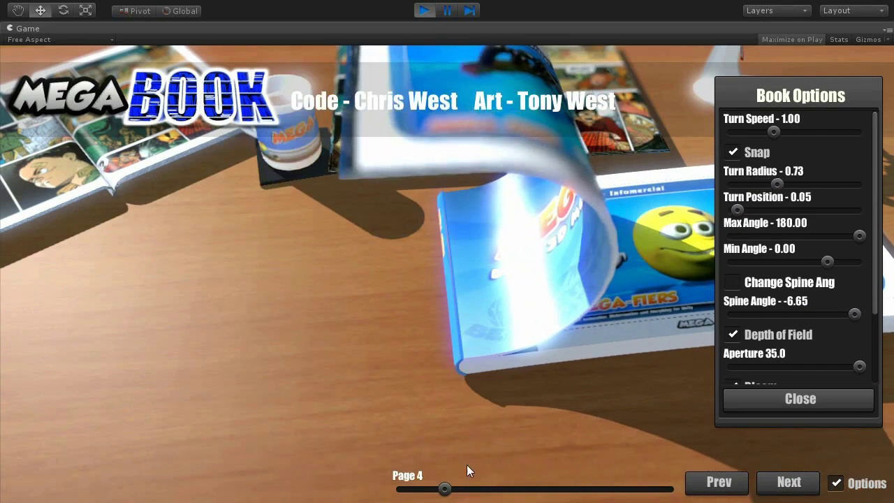
{"action": "left_click_drag", "start_coordinate": [548, 489], "coordinate": [604, 489]}
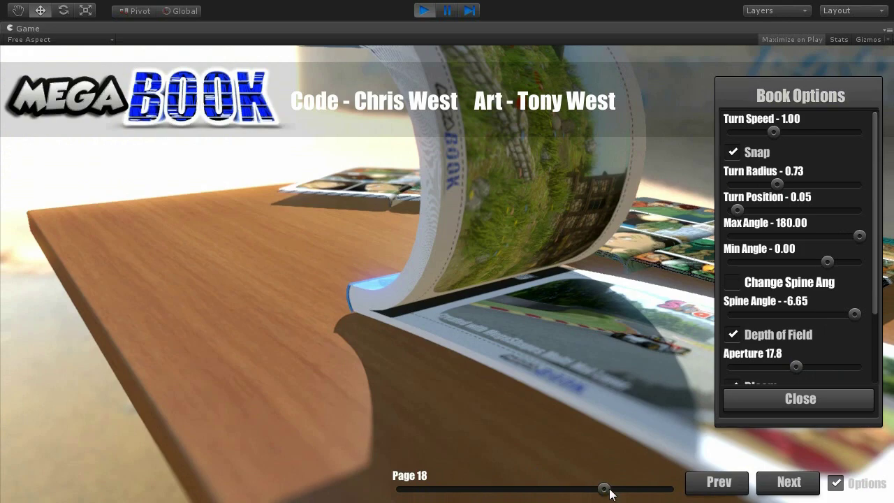
{"action": "left_click_drag", "start_coordinate": [608, 490], "coordinate": [373, 479]}
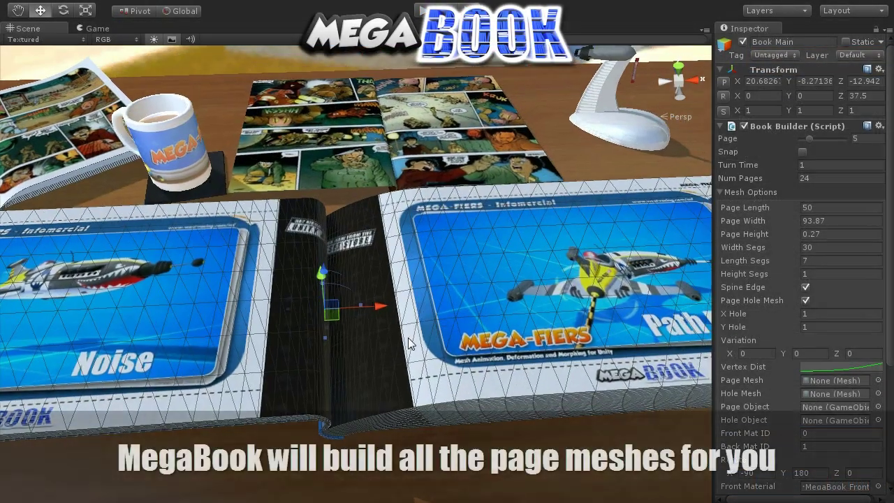
Scrub Page Width and Page Length to widen and lengthen the book's pages
{"action": "scroll", "coordinate": [410, 343], "scroll_direction": "down", "scroll_amount": 3}
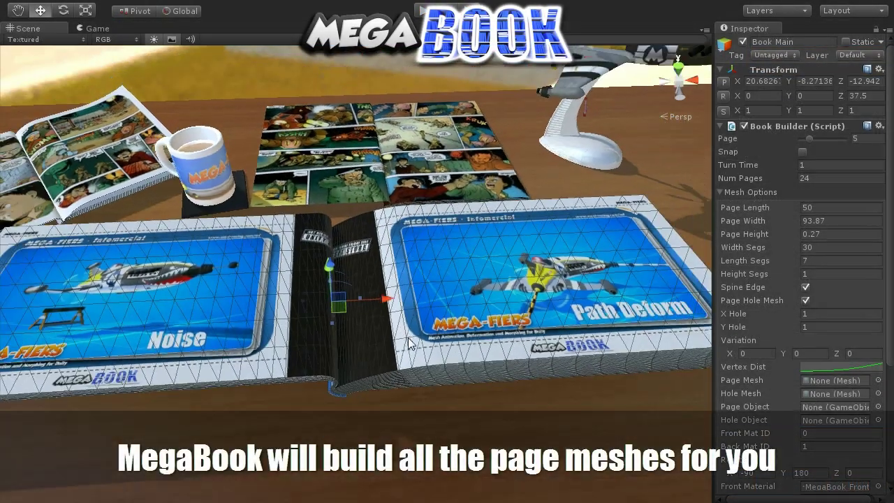
{"action": "mouse_move", "coordinate": [749, 221]}
{"action": "left_mouse_down"}
{"action": "mouse_move", "coordinate": [783, 231]}
{"action": "mouse_move", "coordinate": [768, 228]}
{"action": "left_mouse_up"}
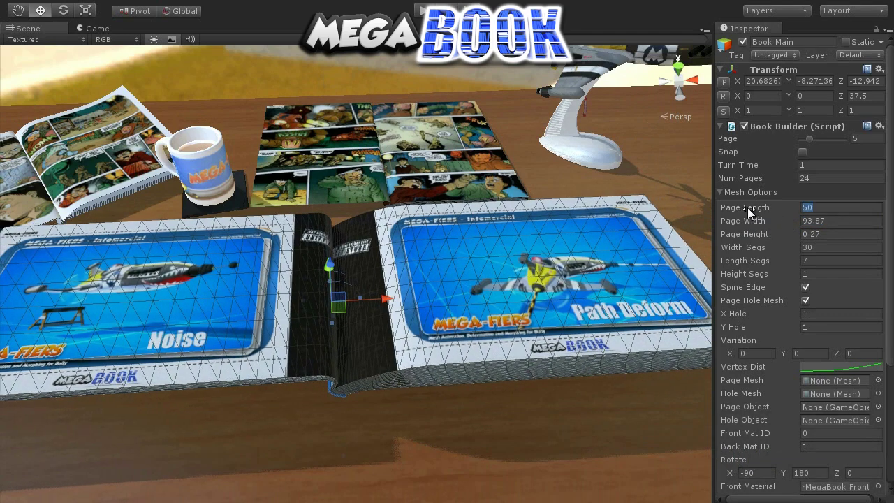
{"action": "left_click_drag", "start_coordinate": [759, 206], "coordinate": [759, 203]}
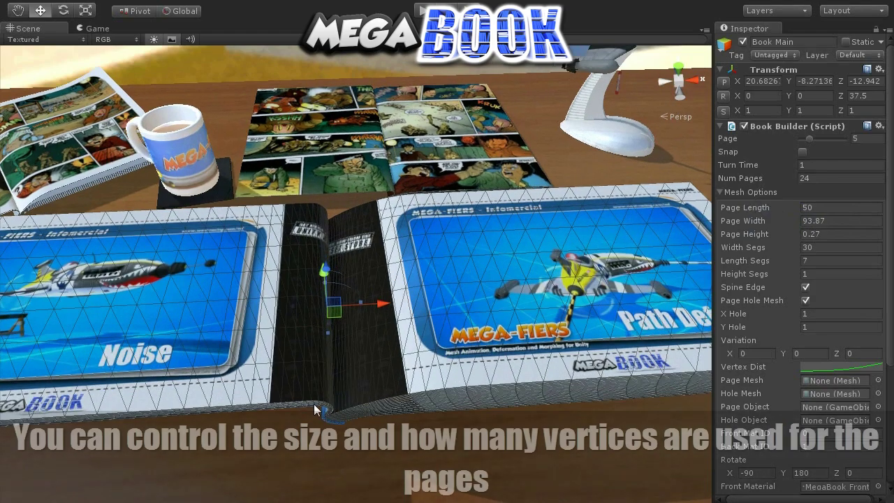
Restore Page Height to 0.27 in the Mesh Options
{"action": "scroll", "coordinate": [316, 408], "scroll_direction": "up", "scroll_amount": 3}
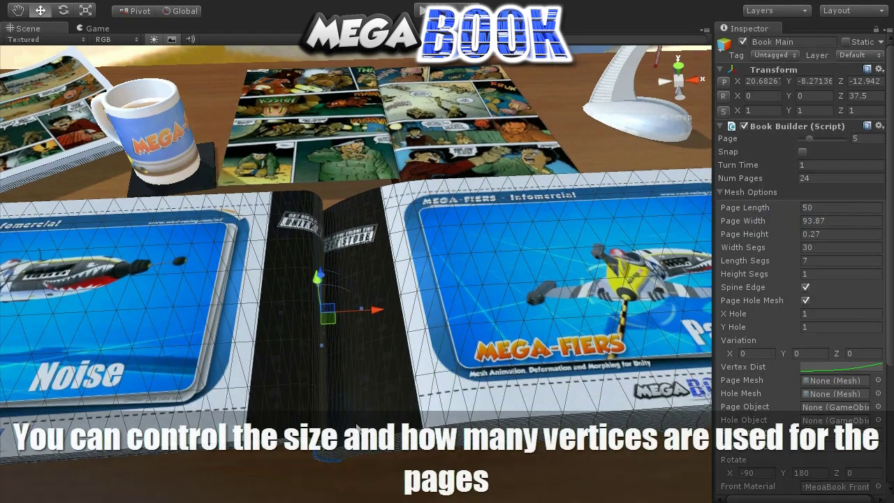
{"action": "scroll", "coordinate": [373, 375], "scroll_direction": "up", "scroll_amount": 5}
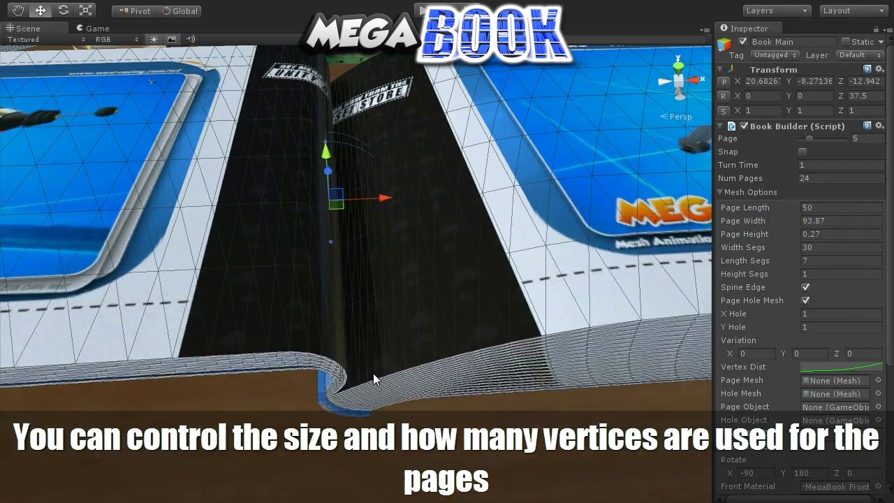
{"action": "scroll", "coordinate": [373, 377], "scroll_direction": "up", "scroll_amount": 5}
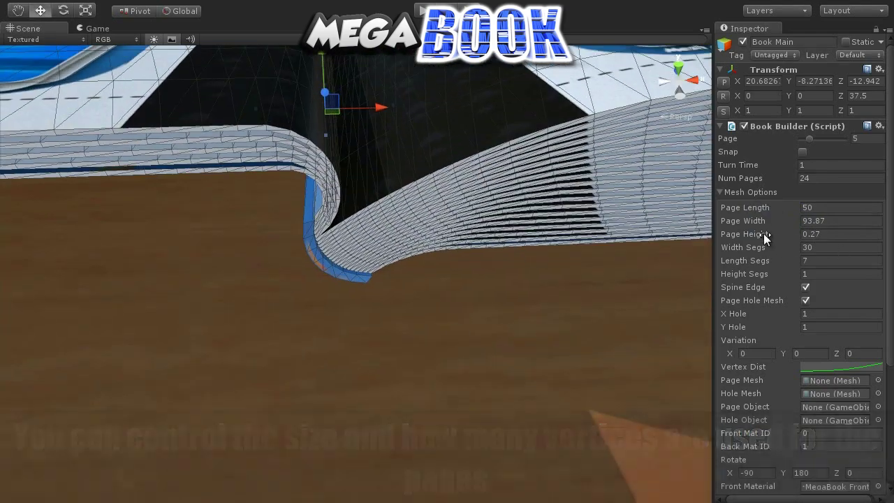
{"action": "type", "text": "0"}
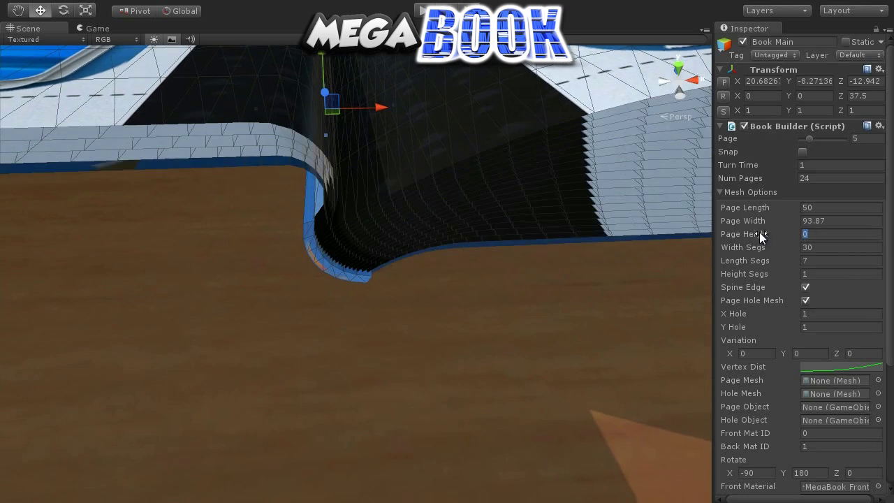
{"action": "type", "text": ".27"}
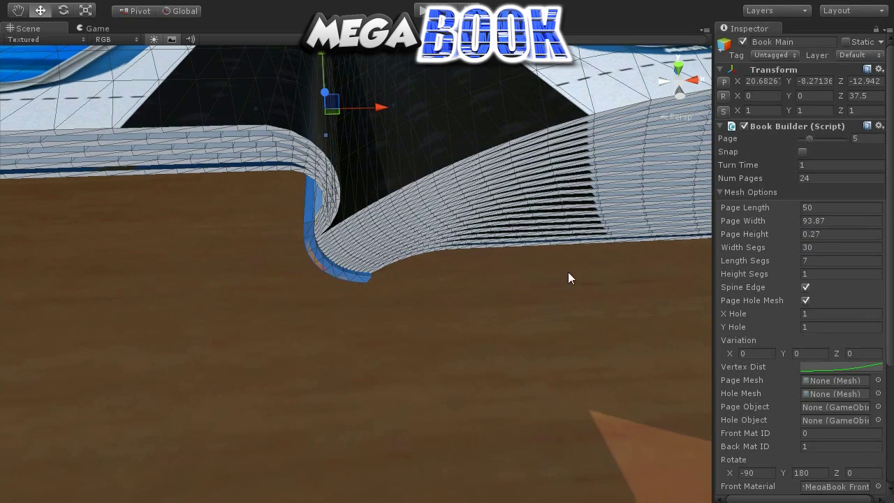
{"action": "scroll", "coordinate": [566, 272], "scroll_direction": "down", "scroll_amount": 2}
{"action": "scroll", "coordinate": [509, 270], "scroll_direction": "down", "scroll_amount": 3}
{"action": "scroll", "coordinate": [509, 273], "scroll_direction": "down", "scroll_amount": 3}
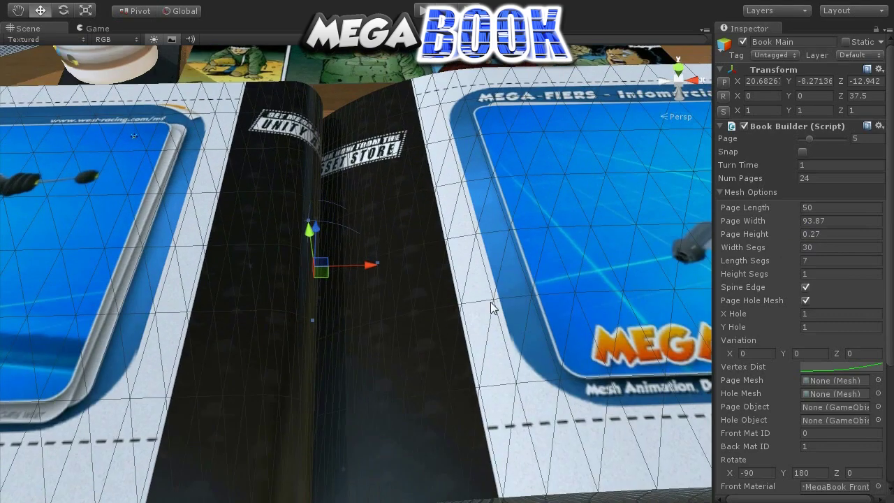
{"action": "scroll", "coordinate": [508, 286], "scroll_direction": "down", "scroll_amount": 2}
{"action": "scroll", "coordinate": [508, 293], "scroll_direction": "down", "scroll_amount": 2}
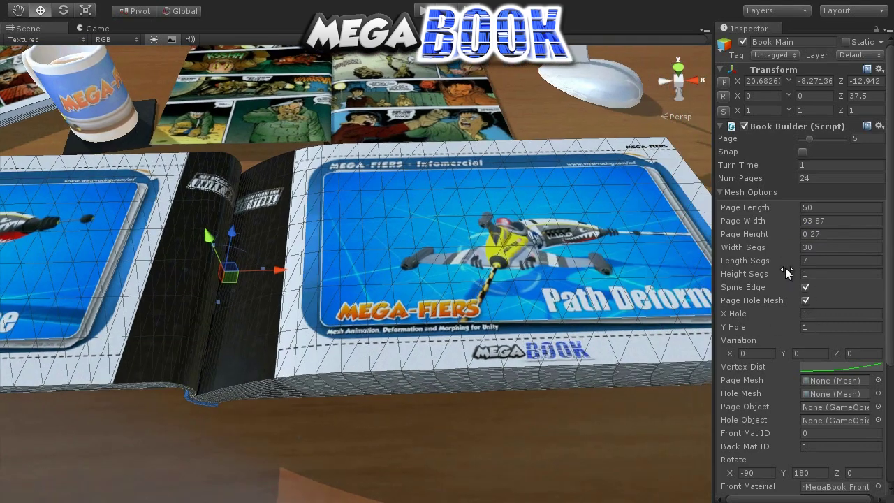
Keep Length Segs at 7 and assign the custom PageMesh asset as the Page Mesh
{"action": "left_click_drag", "start_coordinate": [748, 261], "coordinate": [755, 244]}
{"action": "left_click", "coordinate": [753, 245]}
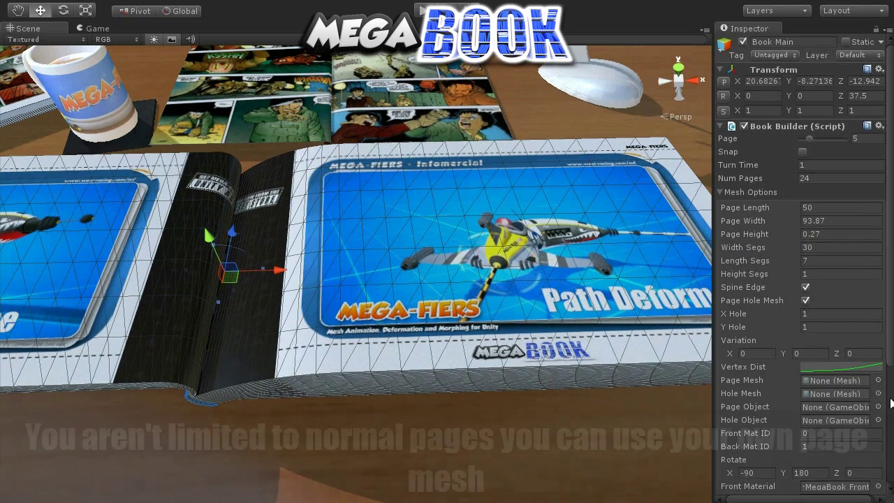
{"action": "left_click", "coordinate": [878, 380]}
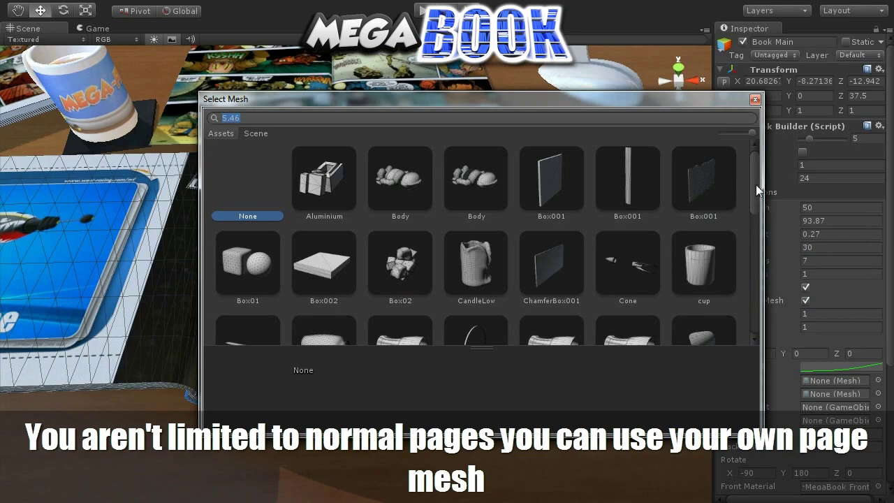
{"action": "left_click_drag", "start_coordinate": [757, 187], "coordinate": [761, 290]}
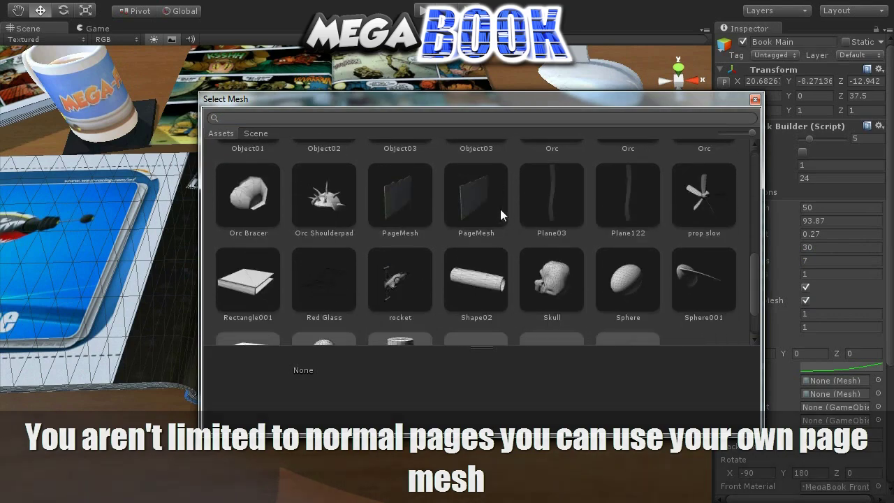
{"action": "left_click", "coordinate": [475, 199]}
{"action": "left_click", "coordinate": [755, 101]}
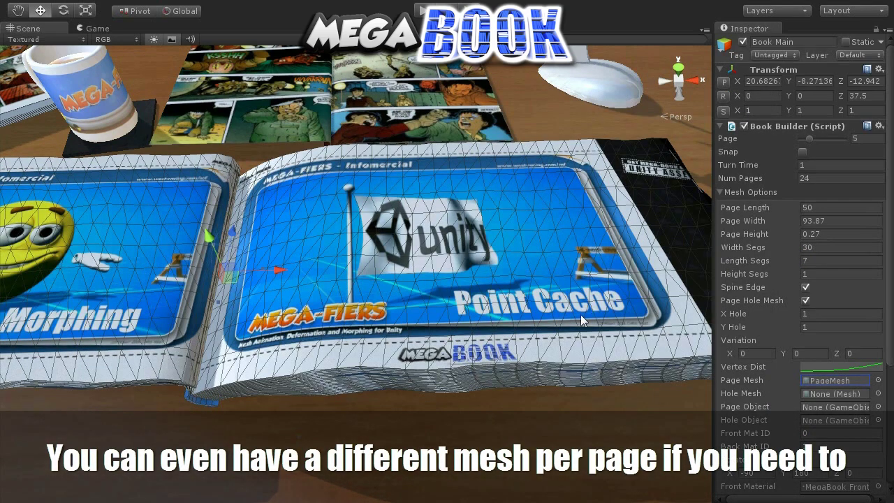
Set page Variation to X 0.33, Z 0.28 and Y 0.84, orbiting to inspect the stack
{"action": "mouse_move", "coordinate": [450, 369]}
{"action": "left_mouse_down", "text": "alt"}
{"action": "mouse_move", "coordinate": [408, 343]}
{"action": "mouse_move", "coordinate": [325, 342]}
{"action": "mouse_move", "coordinate": [399, 345]}
{"action": "mouse_move", "coordinate": [429, 359]}
{"action": "mouse_move", "coordinate": [450, 353]}
{"action": "left_mouse_up", "text": "alt"}
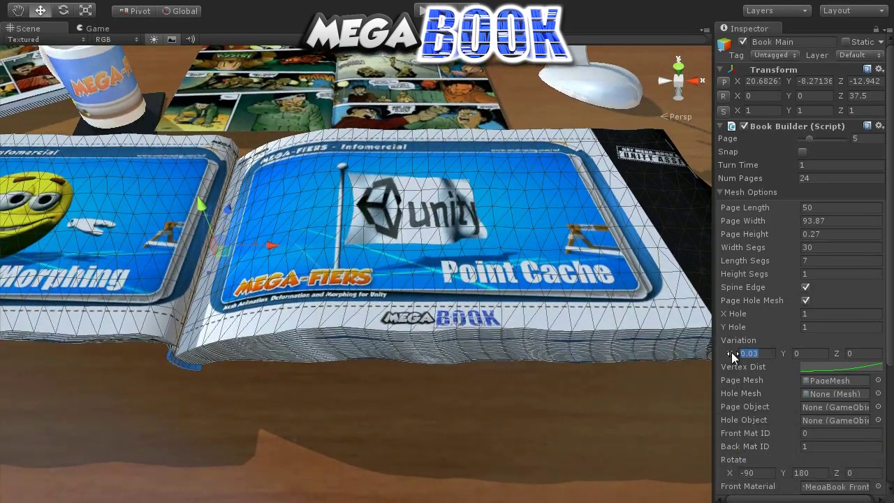
{"action": "left_click_drag", "start_coordinate": [738, 356], "coordinate": [734, 354]}
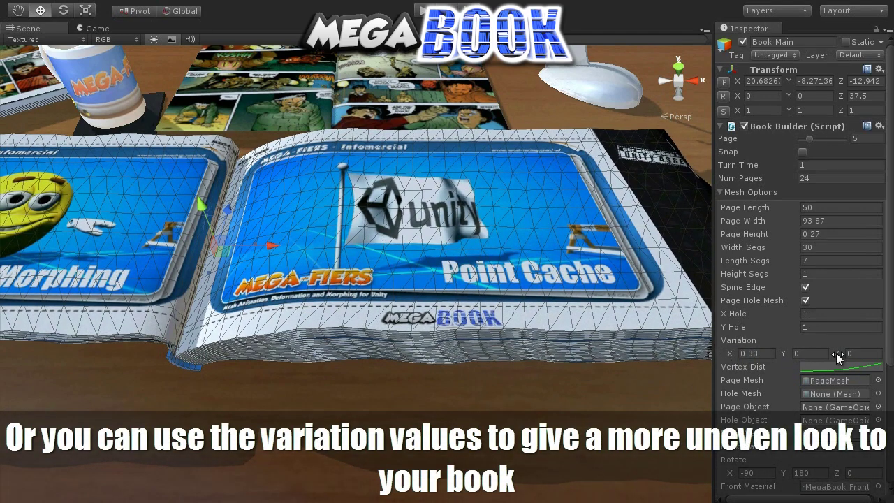
{"action": "left_click_drag", "start_coordinate": [838, 357], "coordinate": [858, 358]}
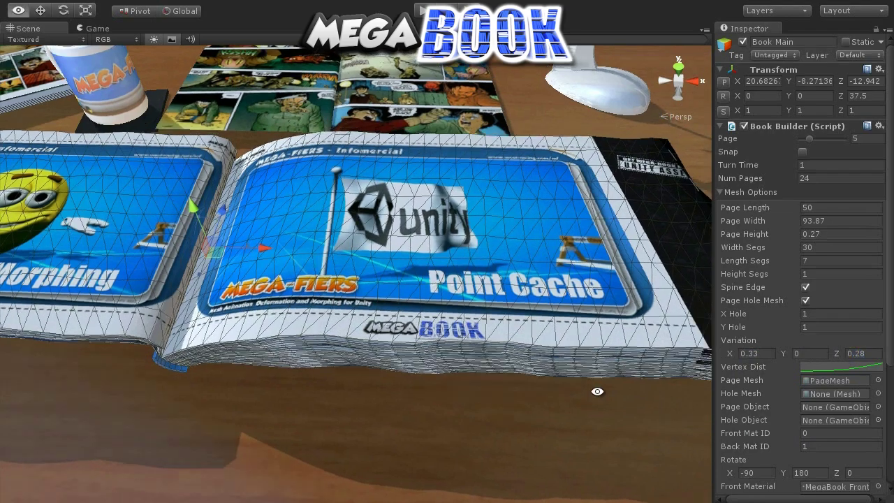
{"action": "mouse_move", "coordinate": [595, 391]}
{"action": "left_mouse_down"}
{"action": "mouse_move", "coordinate": [579, 339]}
{"action": "mouse_move", "coordinate": [549, 376]}
{"action": "left_mouse_up"}
{"action": "left_click_drag", "start_coordinate": [787, 350], "coordinate": [807, 351]}
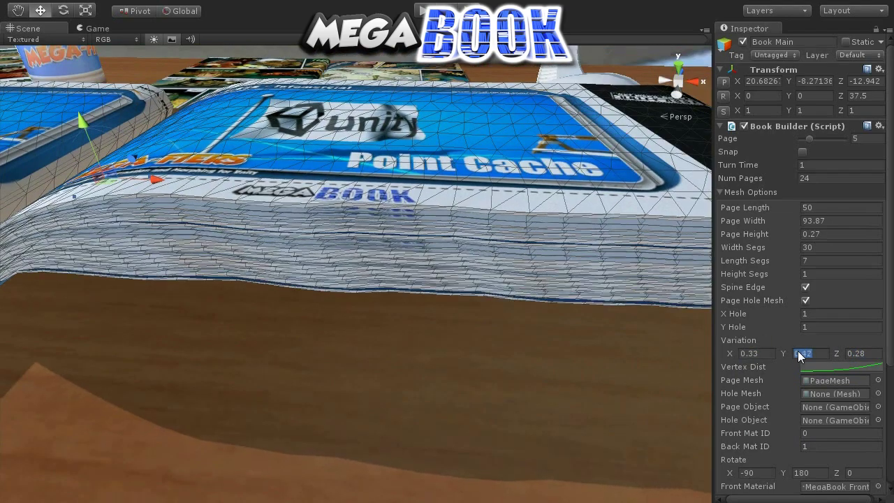
{"action": "mouse_move", "coordinate": [683, 320]}
{"action": "left_mouse_down", "text": "alt"}
{"action": "mouse_move", "coordinate": [535, 295]}
{"action": "mouse_move", "coordinate": [509, 301]}
{"action": "mouse_move", "coordinate": [617, 315]}
{"action": "mouse_move", "coordinate": [390, 317]}
{"action": "left_mouse_up", "text": "alt"}
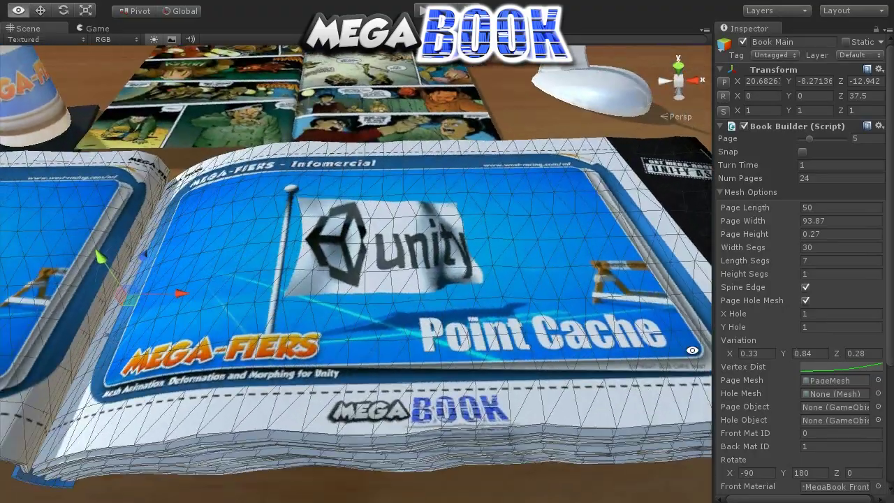
Frame Book Main, set its Page slider to 0, and zoom in close to the spine
{"action": "key", "text": "f"}
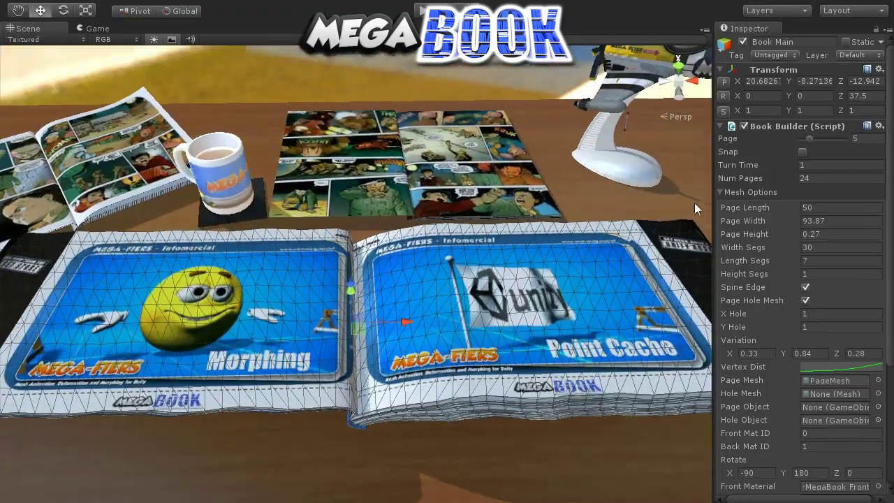
{"action": "mouse_move", "coordinate": [808, 137]}
{"action": "left_mouse_down"}
{"action": "mouse_move", "coordinate": [825, 138]}
{"action": "mouse_move", "coordinate": [799, 133]}
{"action": "left_mouse_up"}
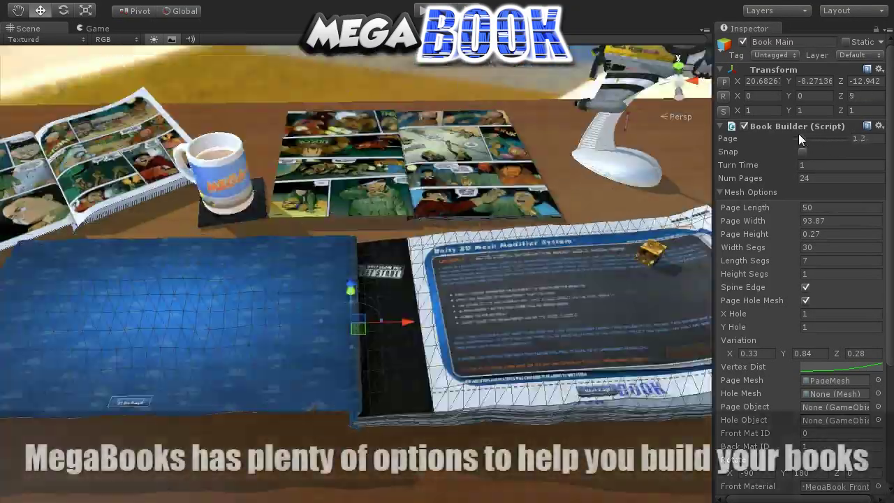
{"action": "left_click_drag", "start_coordinate": [424, 410], "coordinate": [369, 265], "text": "alt"}
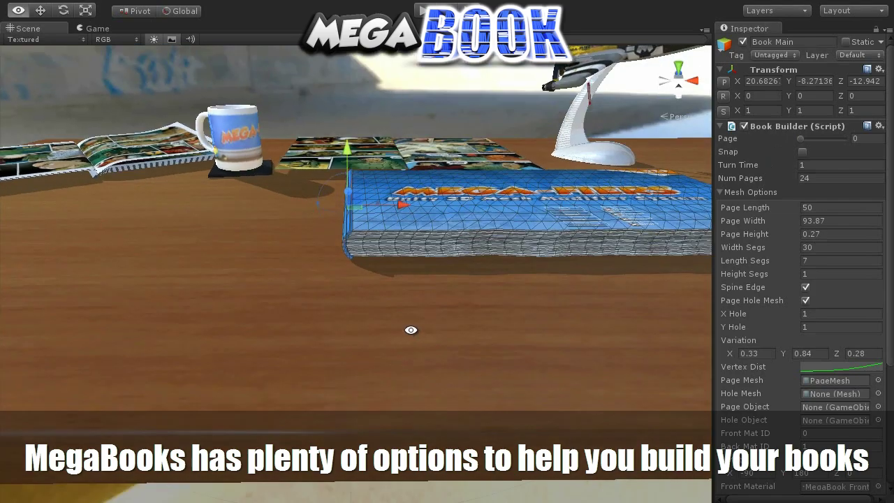
{"action": "scroll", "coordinate": [376, 267], "scroll_direction": "up", "scroll_amount": 5}
{"action": "scroll", "coordinate": [395, 255], "scroll_direction": "down", "scroll_amount": 5}
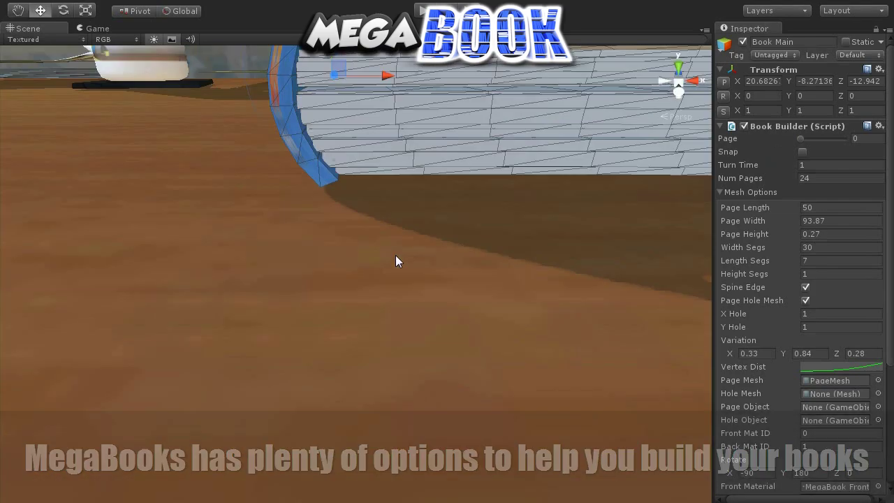
{"action": "middle_click_drag", "start_coordinate": [395, 255], "coordinate": [417, 241]}
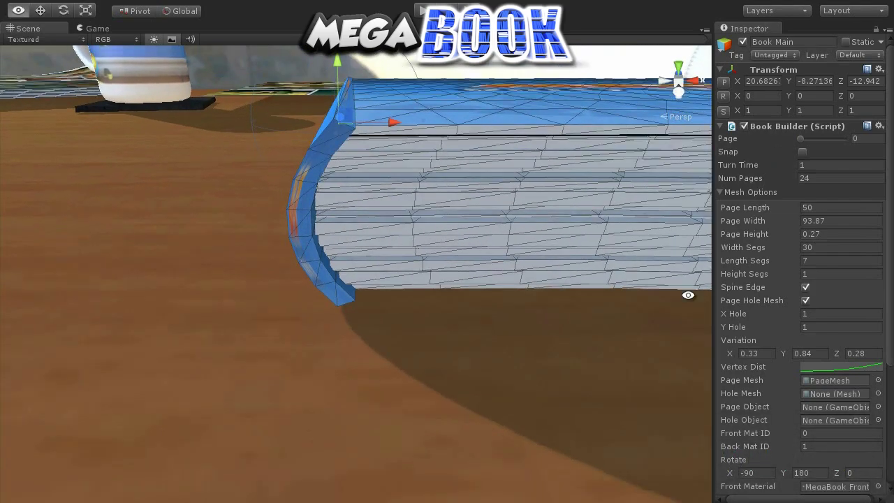
{"action": "scroll", "coordinate": [887, 317], "scroll_direction": "down", "scroll_amount": 1}
{"action": "scroll", "coordinate": [887, 318], "scroll_direction": "down", "scroll_amount": 2}
{"action": "scroll", "coordinate": [887, 317], "scroll_direction": "down", "scroll_amount": 2}
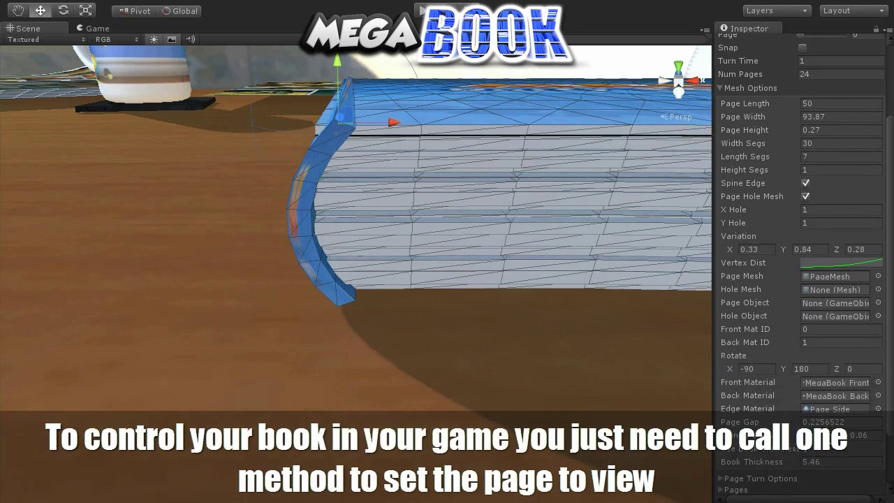
Scrub Spine Radius, set Book Thickness to 5.46, then show Page Turn Options at page 7.2
{"action": "mouse_move", "coordinate": [838, 435]}
{"action": "left_mouse_down"}
{"action": "mouse_move", "coordinate": [793, 438]}
{"action": "mouse_move", "coordinate": [821, 438]}
{"action": "left_mouse_up"}
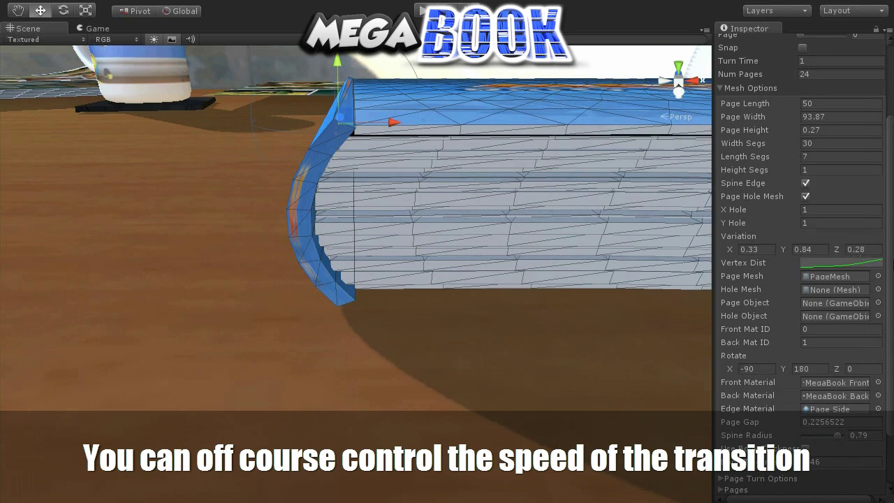
{"action": "mouse_move", "coordinate": [770, 463]}
{"action": "left_mouse_down"}
{"action": "mouse_move", "coordinate": [857, 458]}
{"action": "mouse_move", "coordinate": [723, 453]}
{"action": "mouse_move", "coordinate": [762, 449]}
{"action": "left_mouse_up"}
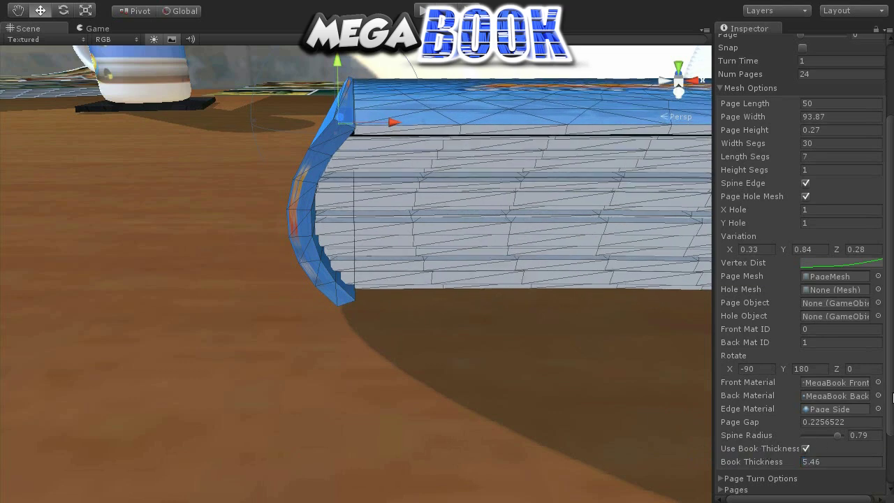
{"action": "scroll", "coordinate": [892, 396], "scroll_direction": "up", "scroll_amount": 1}
{"action": "scroll", "coordinate": [893, 397], "scroll_direction": "up", "scroll_amount": 3}
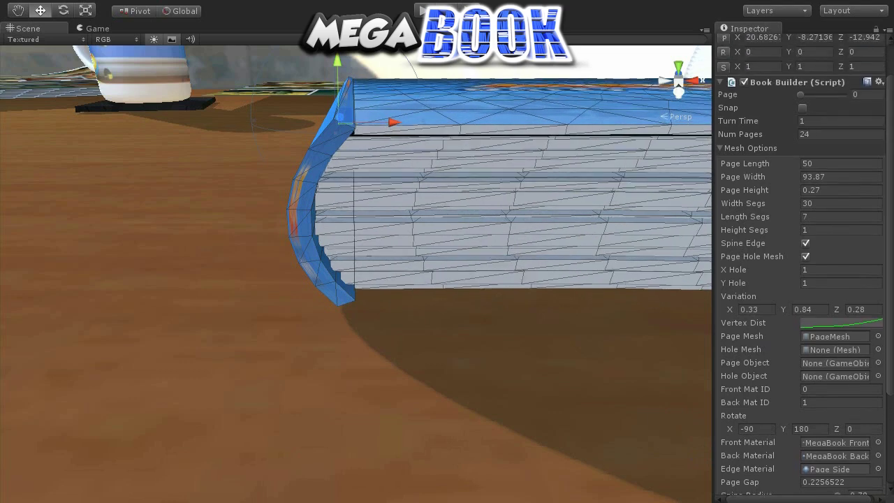
{"action": "scroll", "coordinate": [804, 264], "scroll_direction": "down", "scroll_amount": 1}
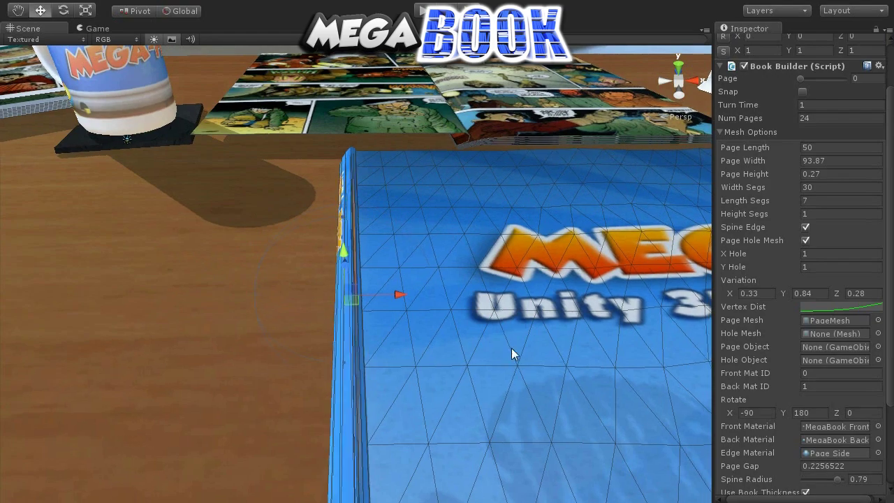
{"action": "scroll", "coordinate": [513, 353], "scroll_direction": "down", "scroll_amount": 3}
{"action": "scroll", "coordinate": [511, 355], "scroll_direction": "down", "scroll_amount": 2}
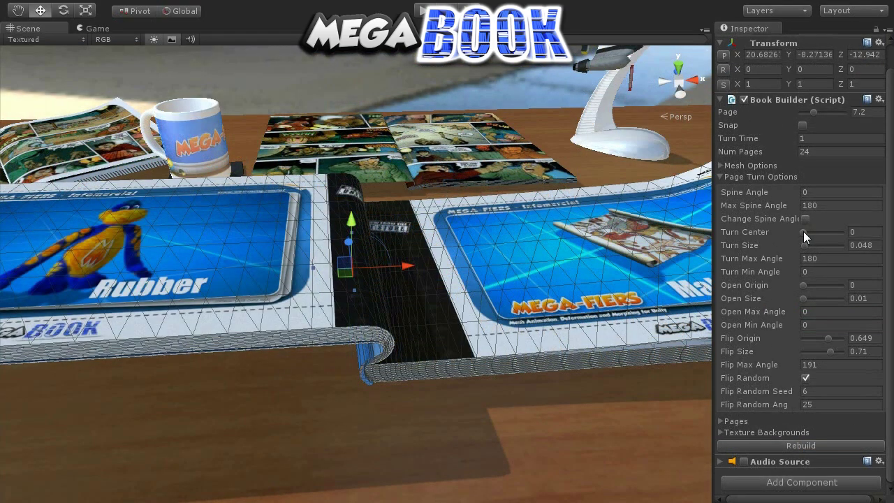
Adjust Turn Center, Turn Size 0.1, Turn Max Angle 184.2 and Spine Angle 0
{"action": "left_click_drag", "start_coordinate": [802, 232], "coordinate": [805, 231]}
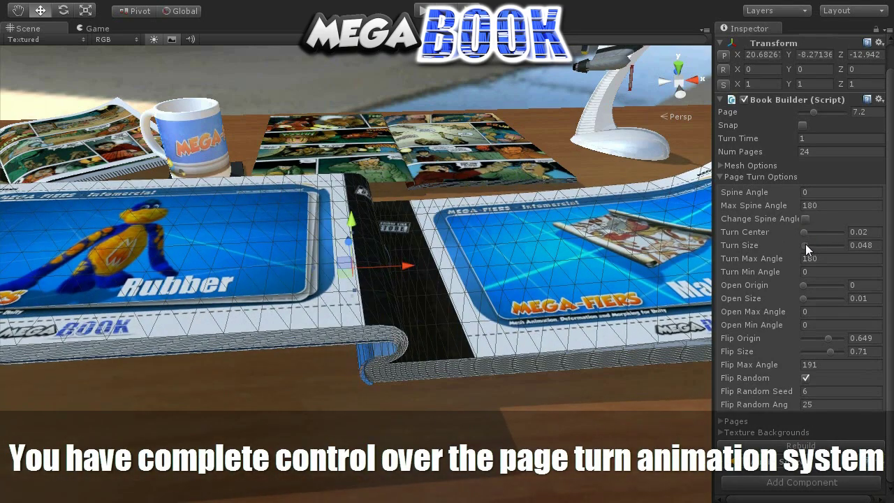
{"action": "mouse_move", "coordinate": [804, 246]}
{"action": "left_mouse_down"}
{"action": "mouse_move", "coordinate": [811, 244]}
{"action": "mouse_move", "coordinate": [806, 231]}
{"action": "left_mouse_up"}
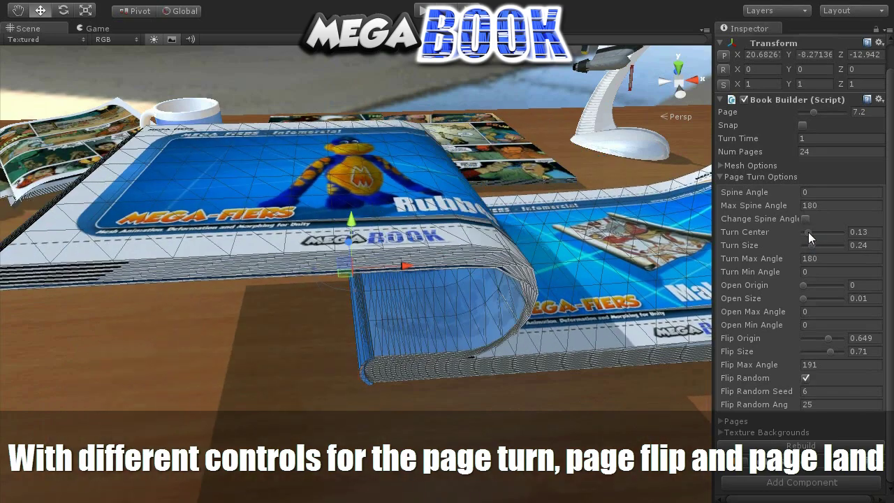
{"action": "mouse_move", "coordinate": [772, 260]}
{"action": "left_mouse_down"}
{"action": "mouse_move", "coordinate": [742, 257]}
{"action": "mouse_move", "coordinate": [772, 260]}
{"action": "left_mouse_up"}
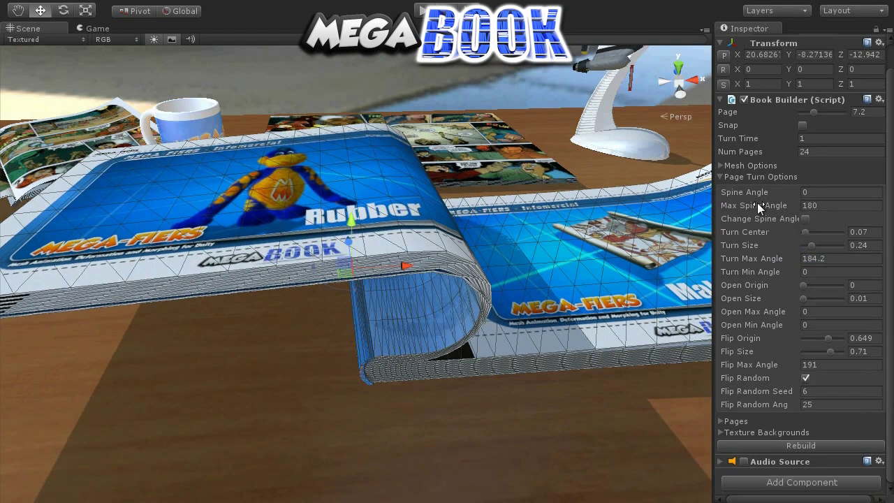
{"action": "mouse_move", "coordinate": [743, 191]}
{"action": "left_mouse_down"}
{"action": "mouse_move", "coordinate": [477, 212]}
{"action": "mouse_move", "coordinate": [769, 235]}
{"action": "left_mouse_up"}
Reset Turn Center to 0 and advance the book to page 7.6
{"action": "left_click_drag", "start_coordinate": [550, 342], "coordinate": [642, 292], "text": "alt"}
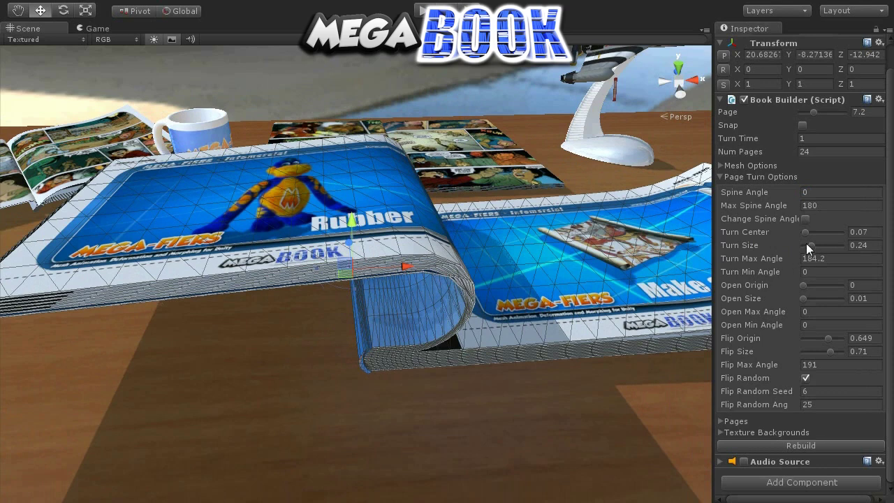
{"action": "left_click_drag", "start_coordinate": [805, 231], "coordinate": [808, 242]}
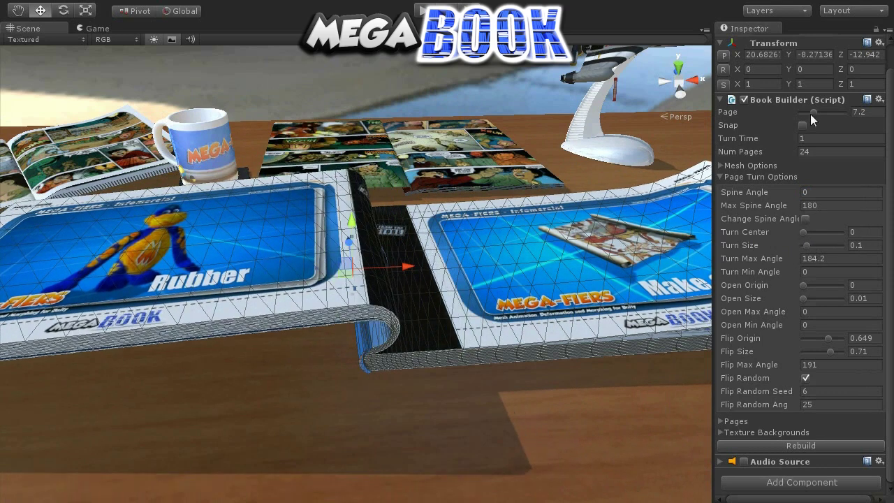
{"action": "left_click_drag", "start_coordinate": [813, 113], "coordinate": [815, 113]}
{"action": "middle_click_drag", "start_coordinate": [555, 168], "coordinate": [549, 233]}
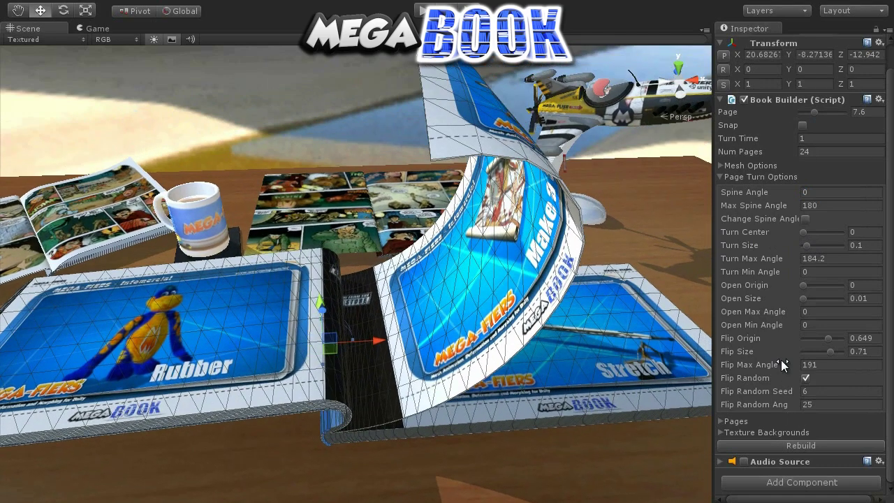
Set Flip Origin 0.79 and Flip Size 0.58, keeping Flip Max Angle at 191.44
{"action": "mouse_move", "coordinate": [829, 339]}
{"action": "left_mouse_down"}
{"action": "mouse_move", "coordinate": [840, 338]}
{"action": "mouse_move", "coordinate": [808, 341]}
{"action": "mouse_move", "coordinate": [836, 340]}
{"action": "mouse_move", "coordinate": [813, 351]}
{"action": "left_mouse_up"}
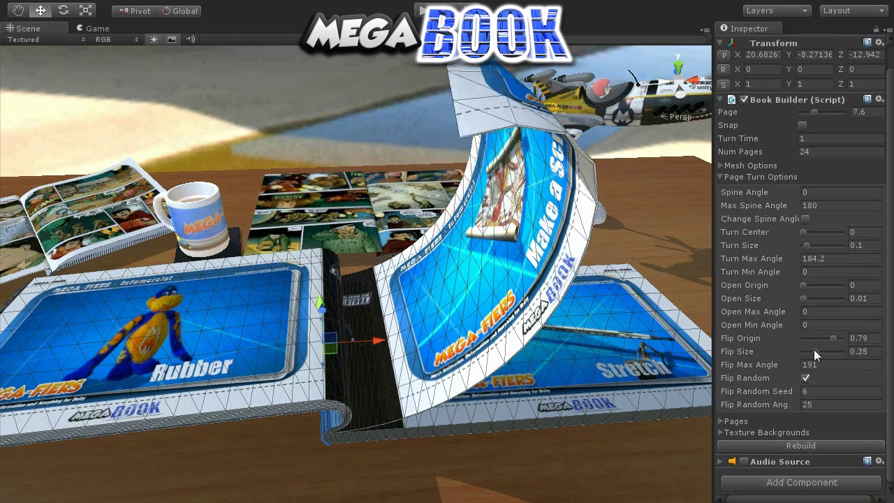
{"action": "left_click_drag", "start_coordinate": [814, 349], "coordinate": [822, 349]}
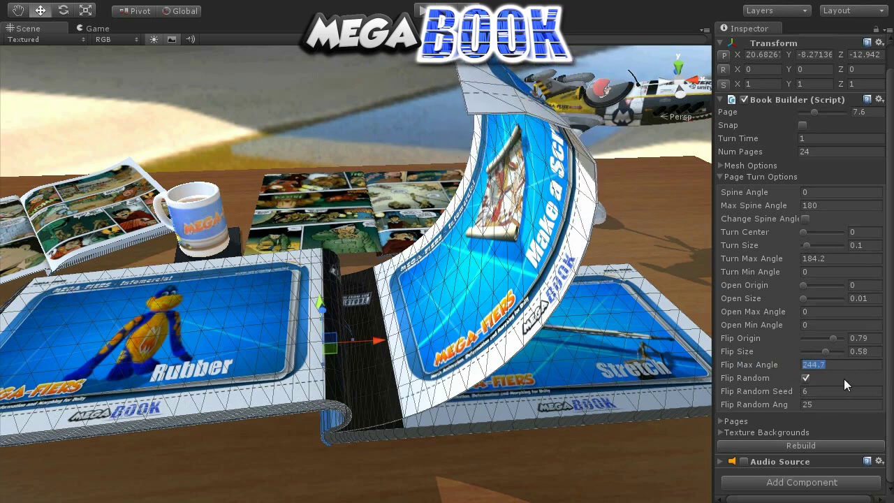
{"action": "key", "text": "Escape"}
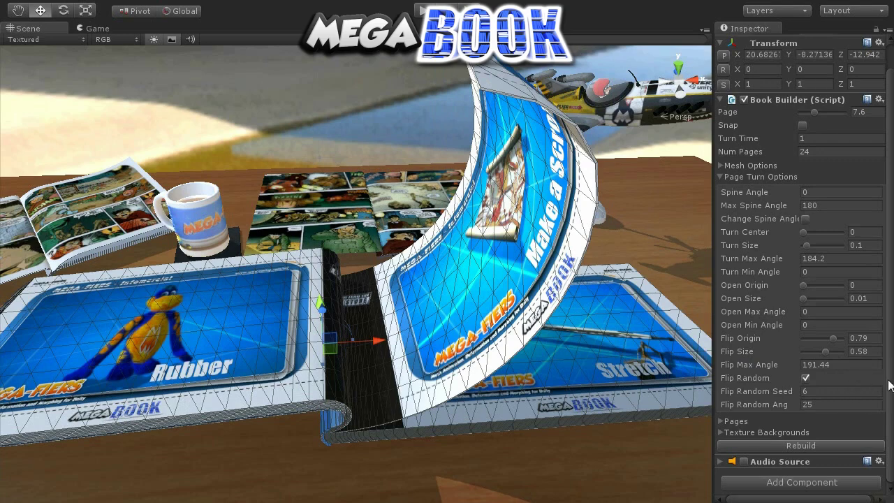
{"action": "left_click_drag", "start_coordinate": [889, 384], "coordinate": [889, 372]}
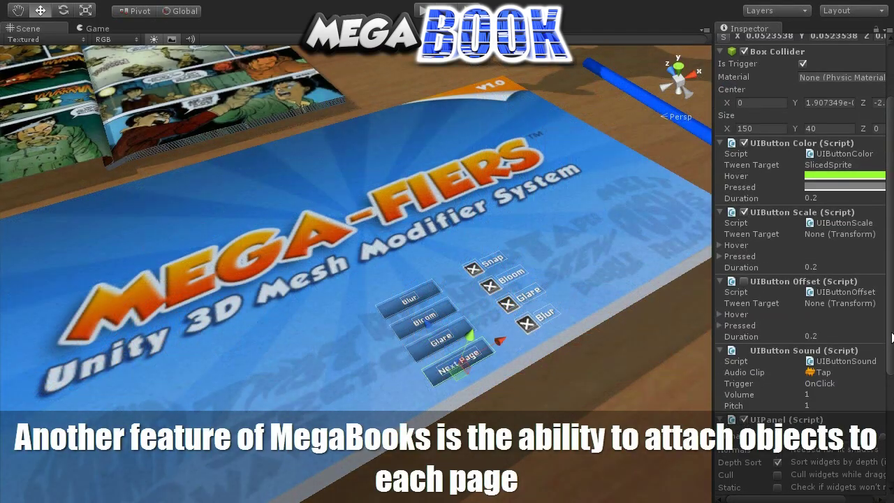
Scroll to the Pages section and orbit around the first page's buttons and the gold cubes
{"action": "mouse_move", "coordinate": [891, 341]}
{"action": "left_mouse_down"}
{"action": "mouse_move", "coordinate": [891, 371]}
{"action": "mouse_move", "coordinate": [891, 349]}
{"action": "left_mouse_up"}
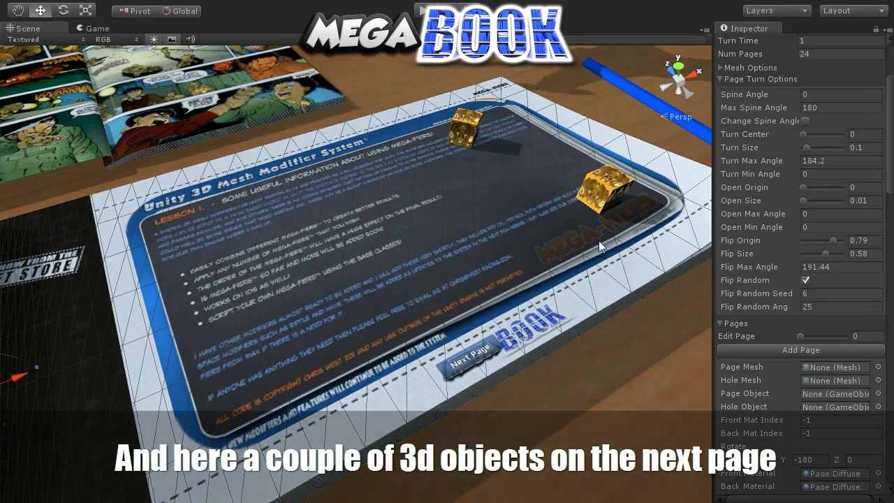
{"action": "mouse_move", "coordinate": [599, 241]}
{"action": "left_mouse_down", "text": "alt"}
{"action": "mouse_move", "coordinate": [456, 312]}
{"action": "mouse_move", "coordinate": [455, 259]}
{"action": "mouse_move", "coordinate": [489, 282]}
{"action": "left_mouse_up", "text": "alt"}
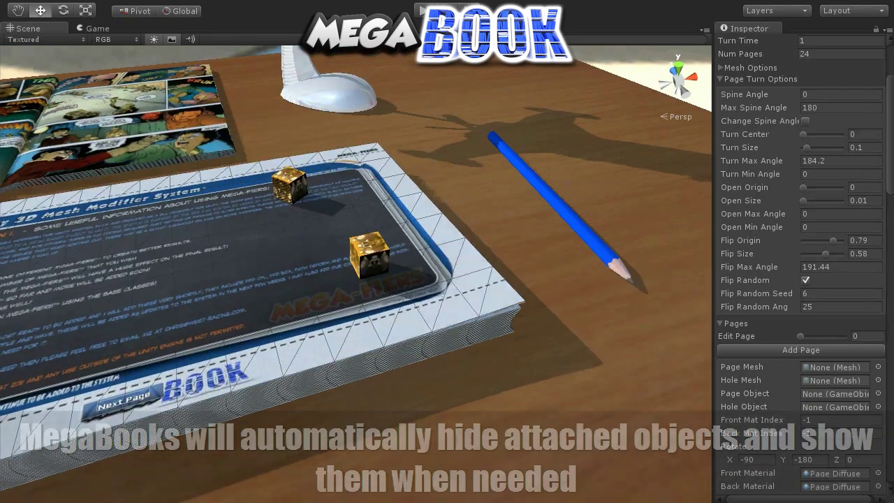
{"action": "left_click_drag", "start_coordinate": [345, 306], "coordinate": [391, 301], "text": "alt"}
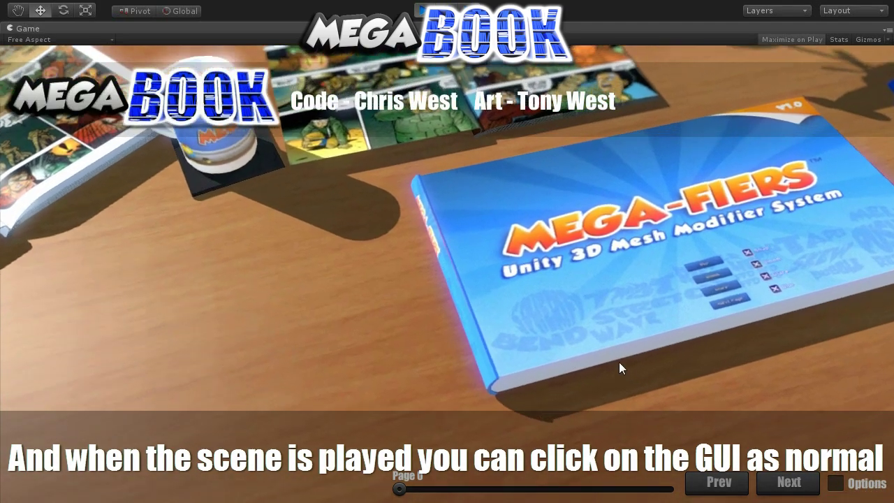
Page the running MegaBook forward two spreads, back one page, then close it onto its cover
{"action": "left_click", "coordinate": [783, 307]}
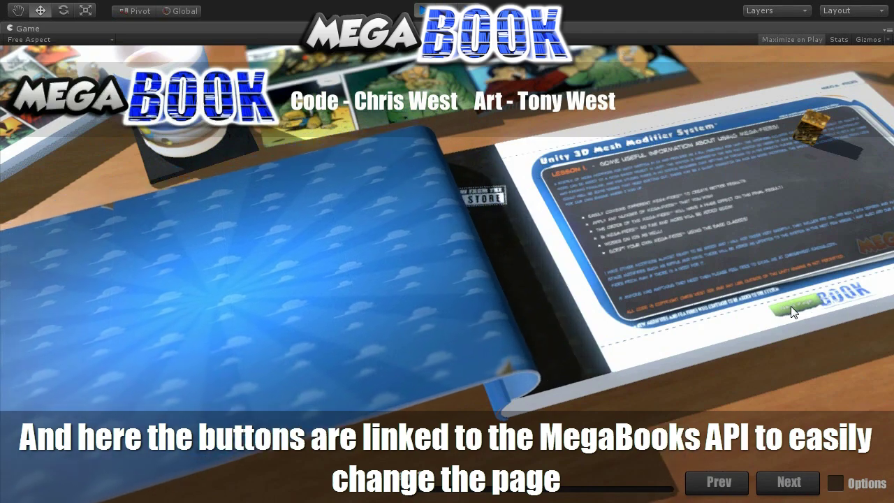
{"action": "left_click", "coordinate": [790, 307]}
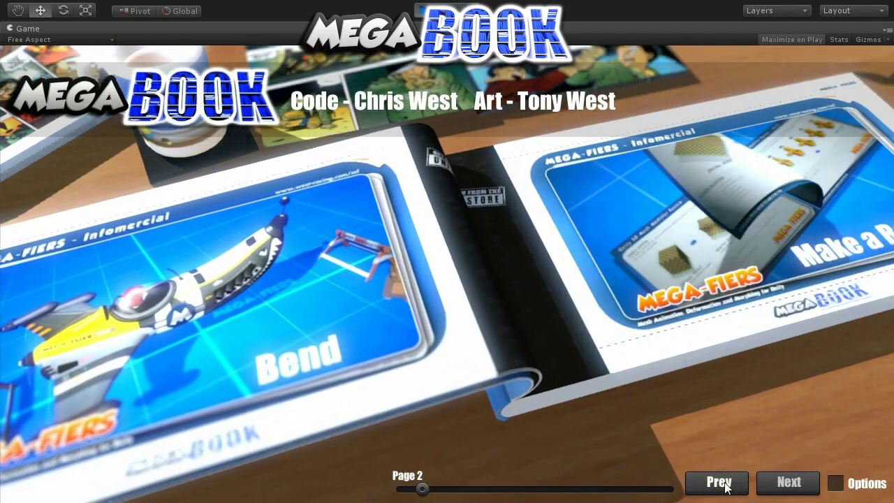
{"action": "left_click", "coordinate": [717, 483]}
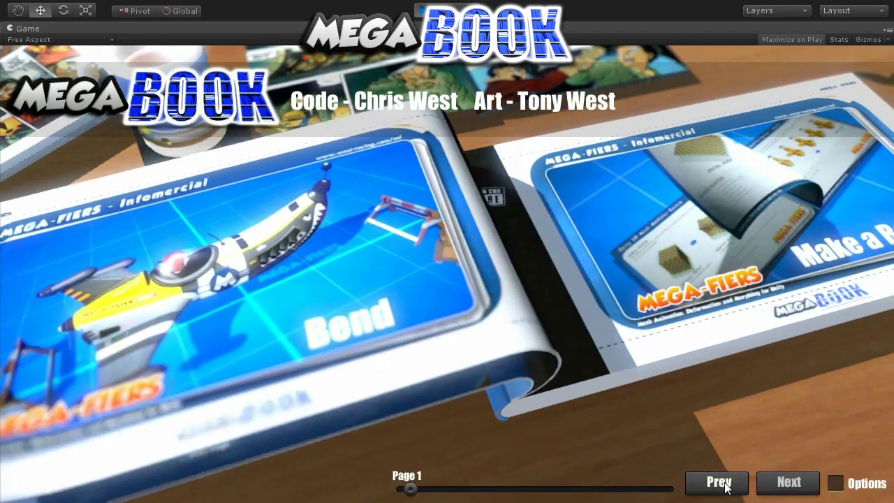
{"action": "left_click", "coordinate": [201, 449]}
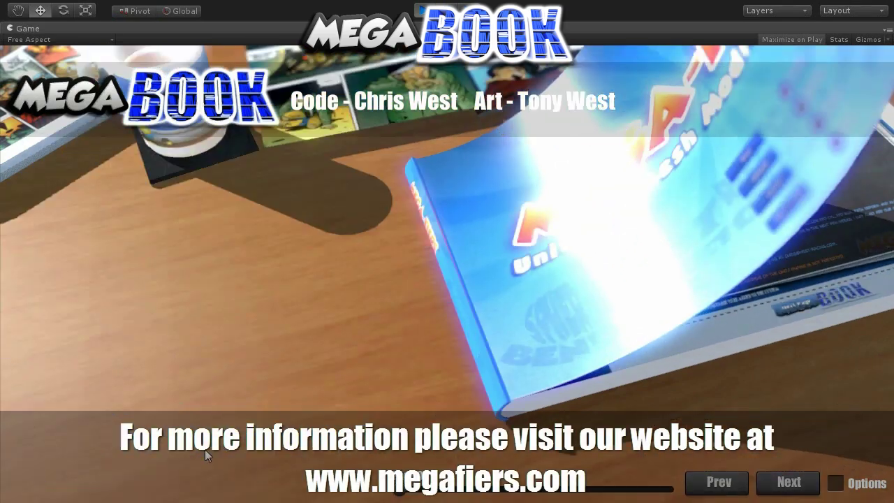